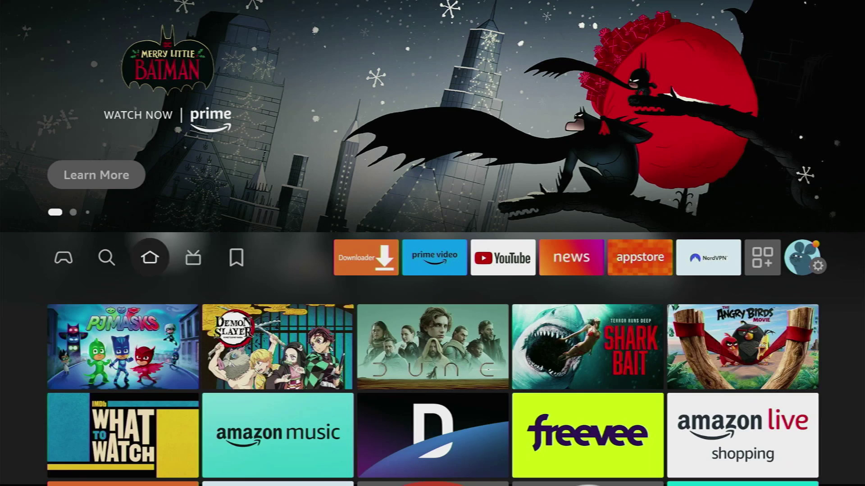
Search for the Downloader app from the Fire TV search page.
key(Right)
key(Right)
key(Right)
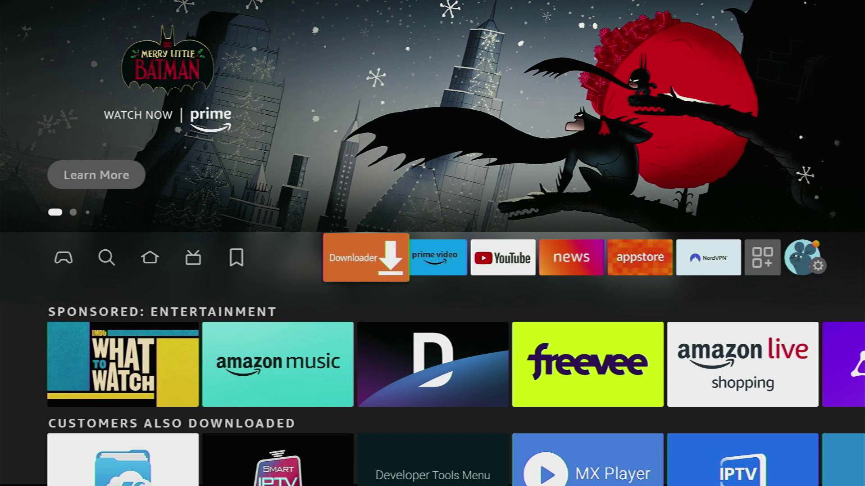
key(Left)
key(Left)
key(Left)
key(Left)
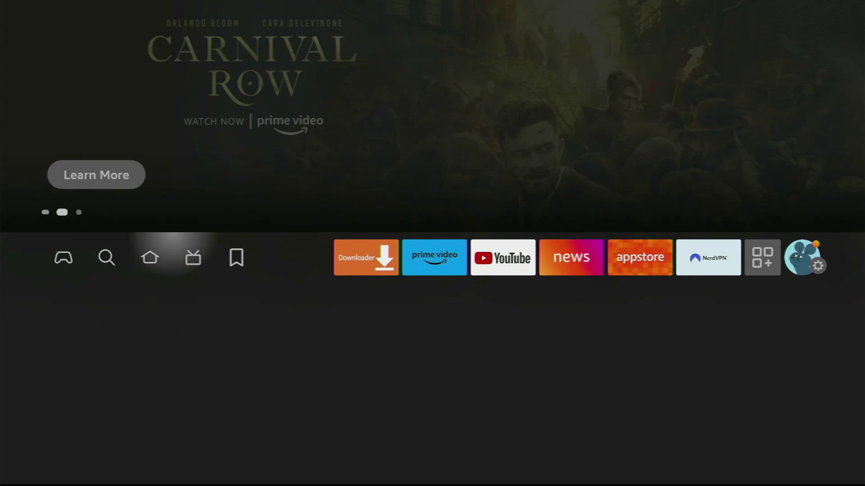
key(Down)
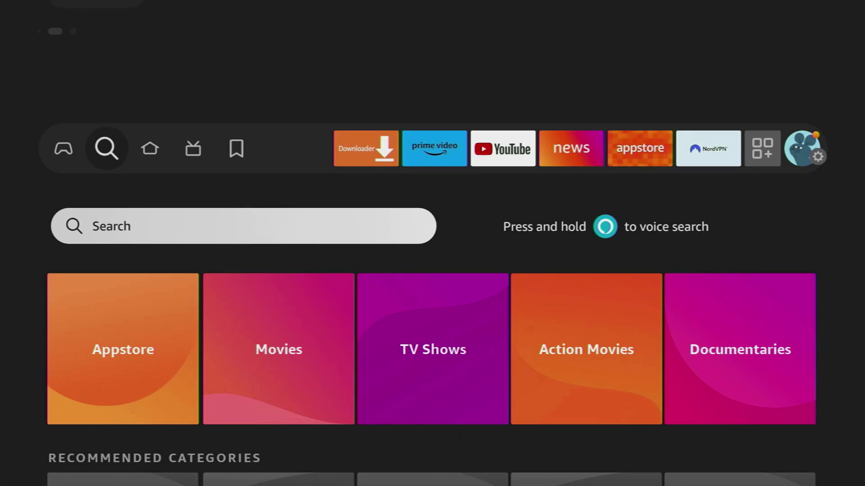
key(Return)
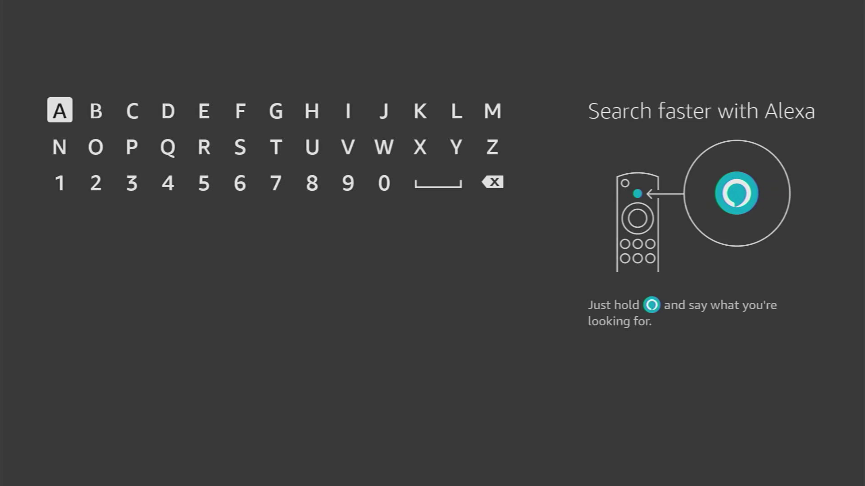
key(Right)
key(Right)
key(Right)
key(Return)
key(Down)
key(Left)
key(Left)
key(Return)
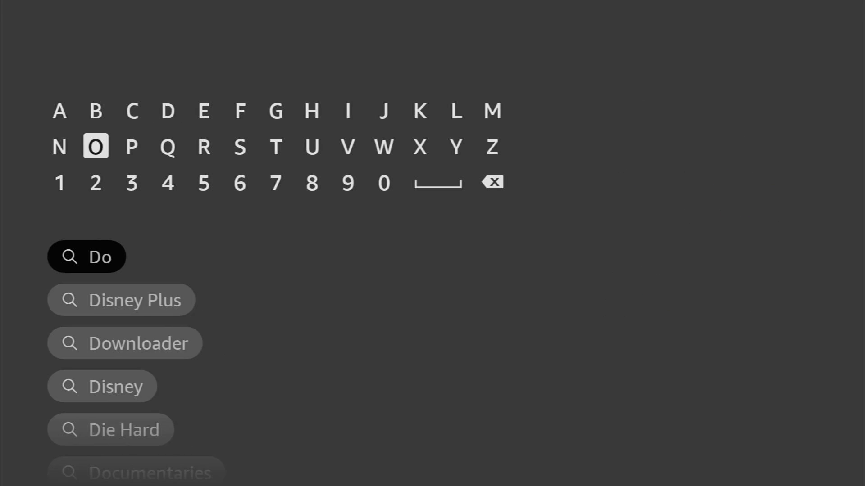
key(Down)
key(Down)
key(Down)
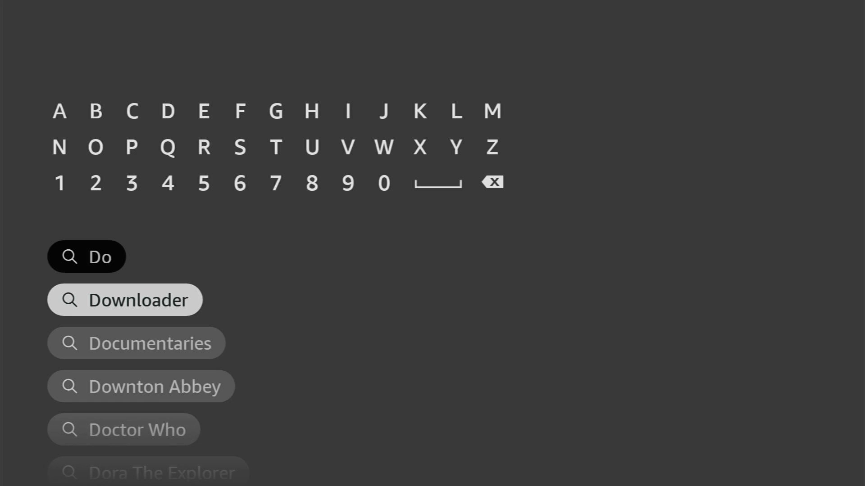
key(Return)
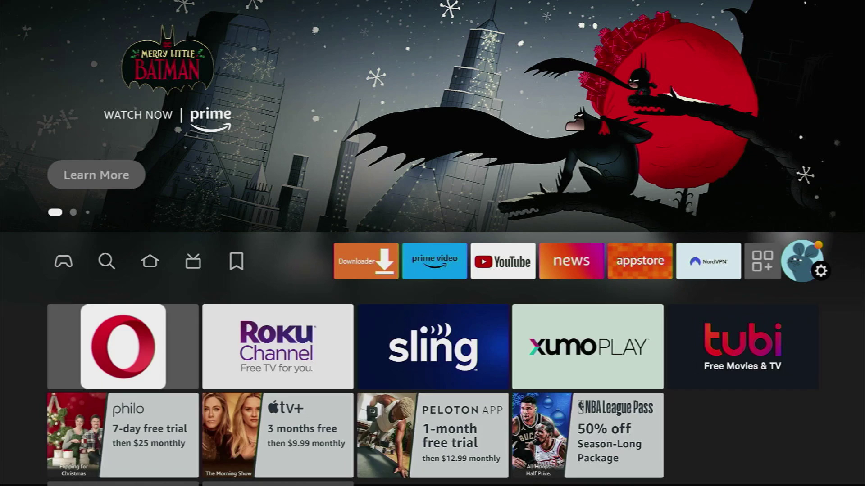
key(Right)
Check My Fire TV > About to confirm developer mode is already unlocked, then highlight Developer options.
key(Down)
key(Down)
key(Down)
key(Right)
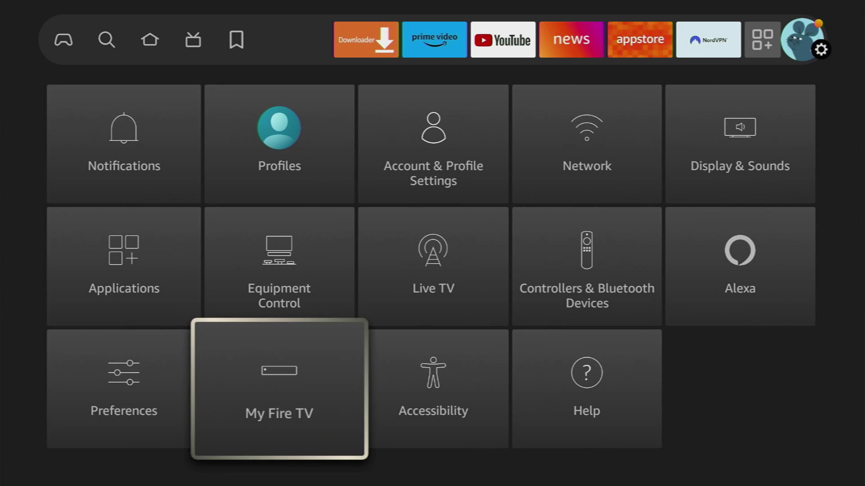
key(Return)
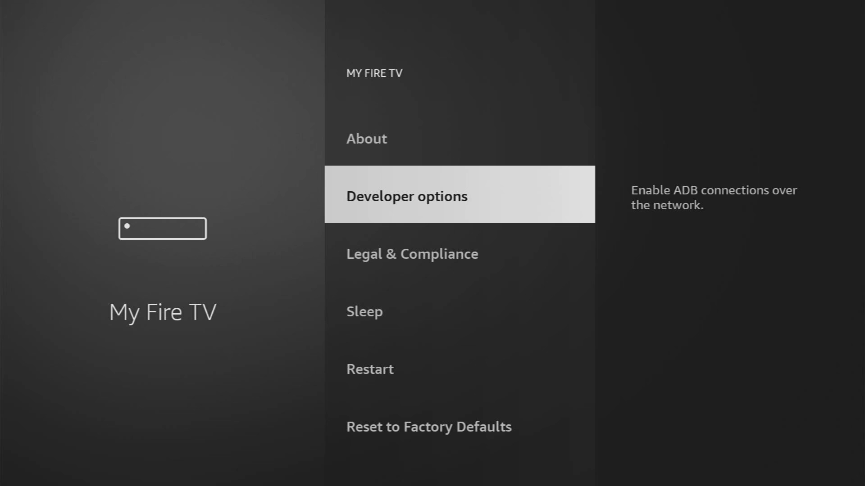
key(Up)
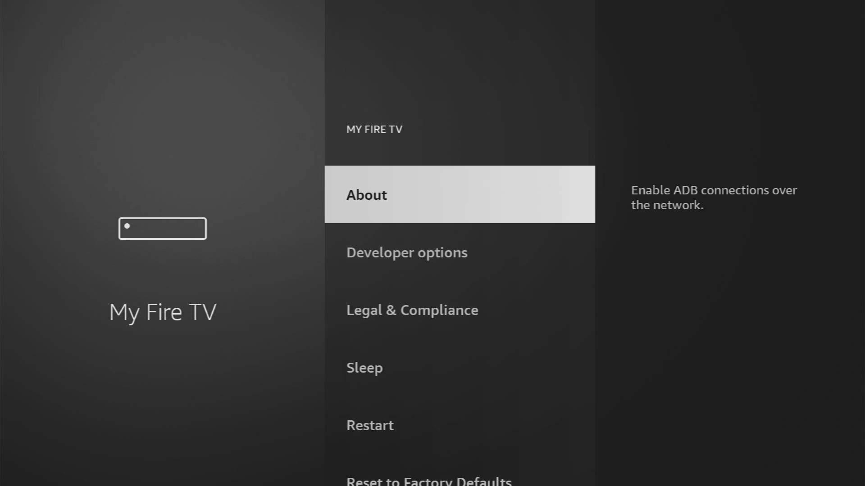
key(Return)
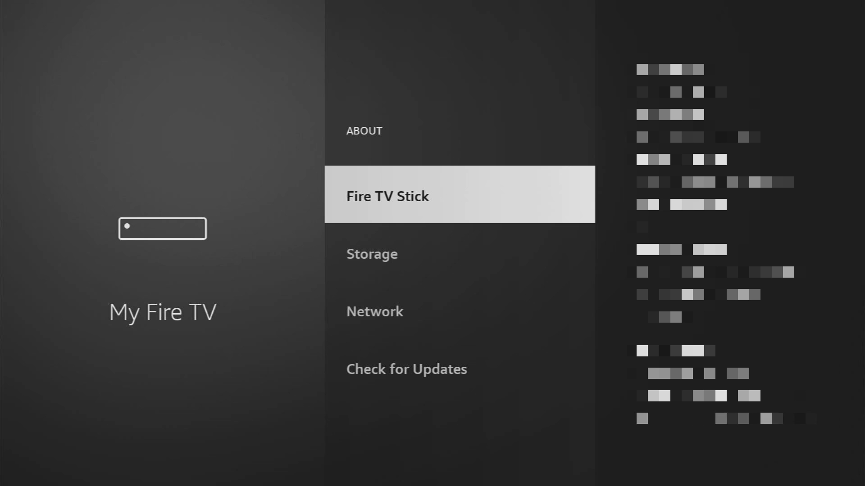
key(Return)
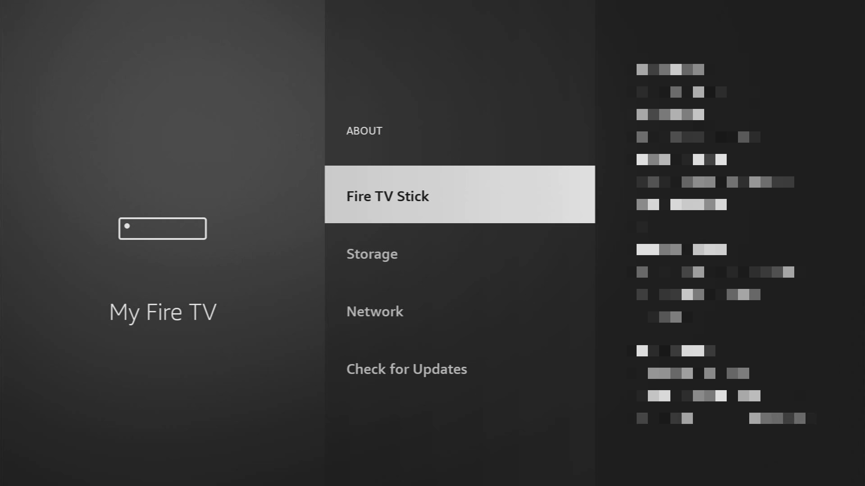
key(Escape)
key(Down)
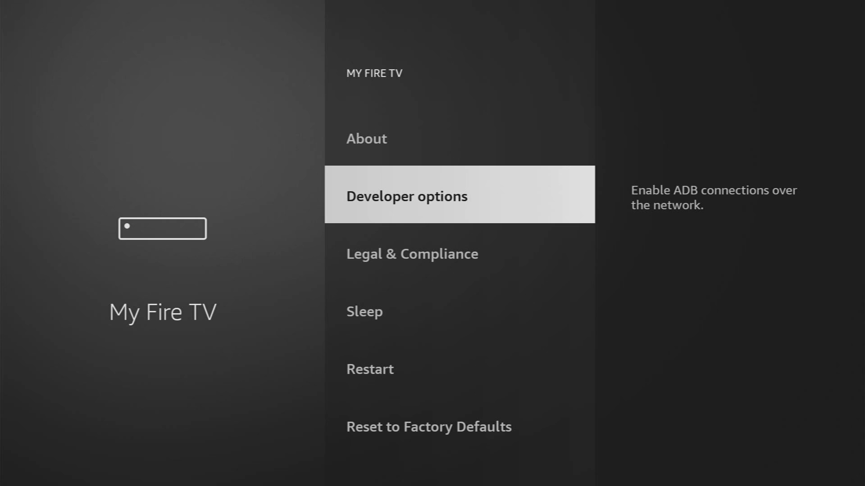
Switch ADB debugging ON and confirm Downloader is ON under Install unknown apps.
key(Return)
key(Return)
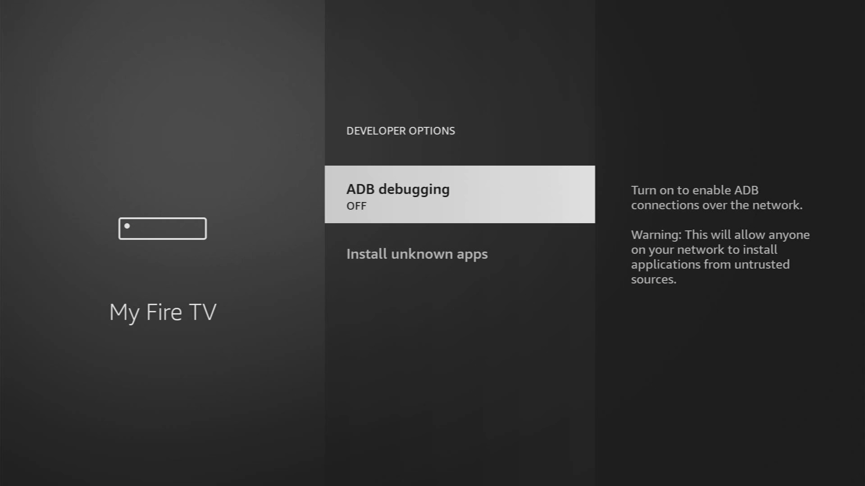
key(Return)
key(Down)
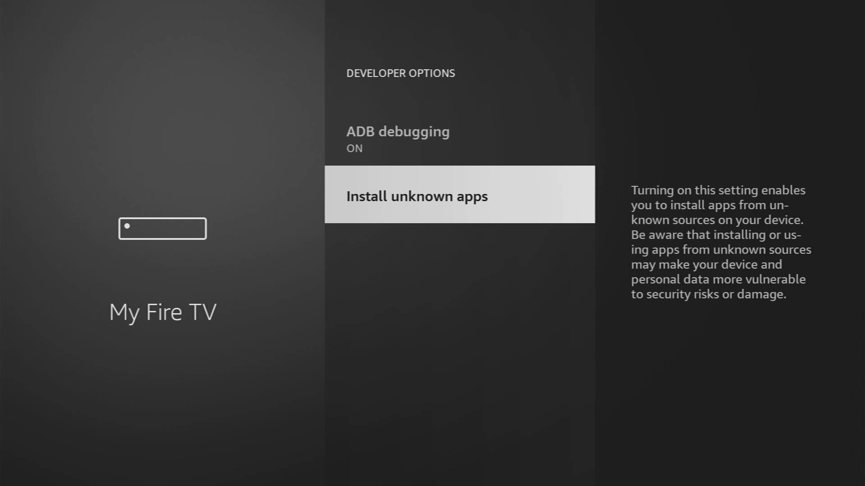
key(Return)
key(Down)
key(Down)
key(Down)
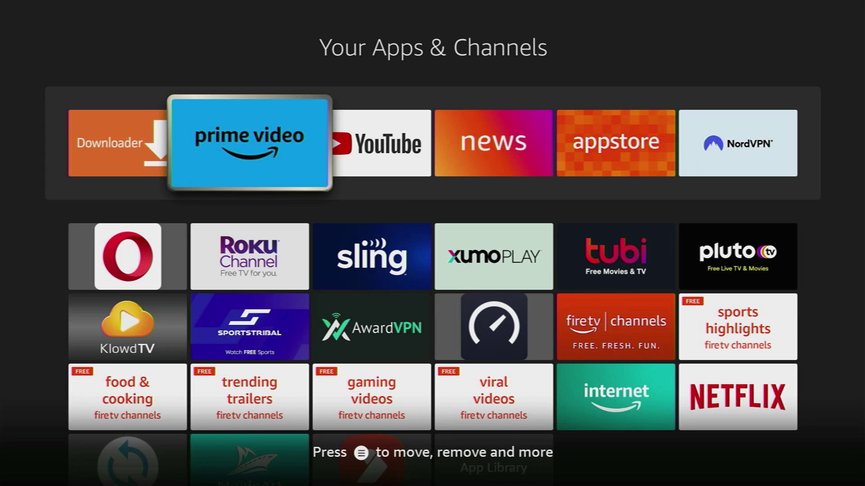
Open the NordVPN tile from the top row of Your Apps & Channels.
click(127, 143)
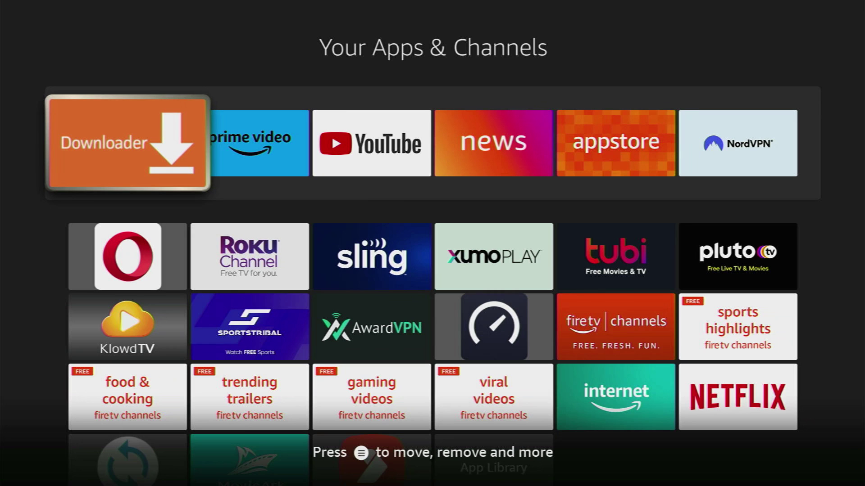
key(Right)
key(Right)
key(Right)
key(Right)
key(Right)
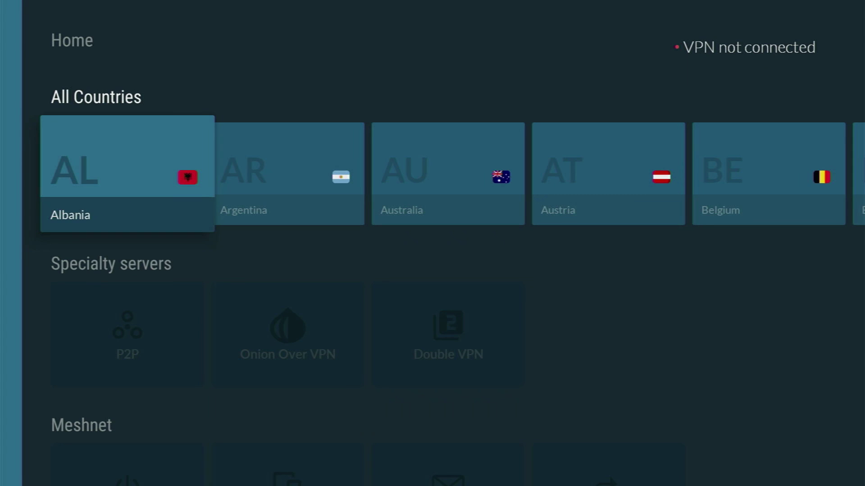
Select Belgium in All Countries to connect NordVPN to Belgium #208.
key(Right)
key(Right)
key(Right)
key(Right)
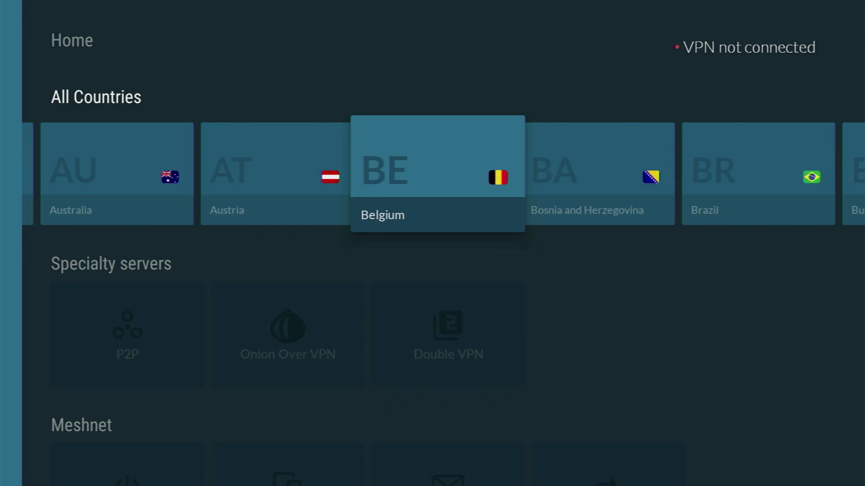
key(Right)
key(Left)
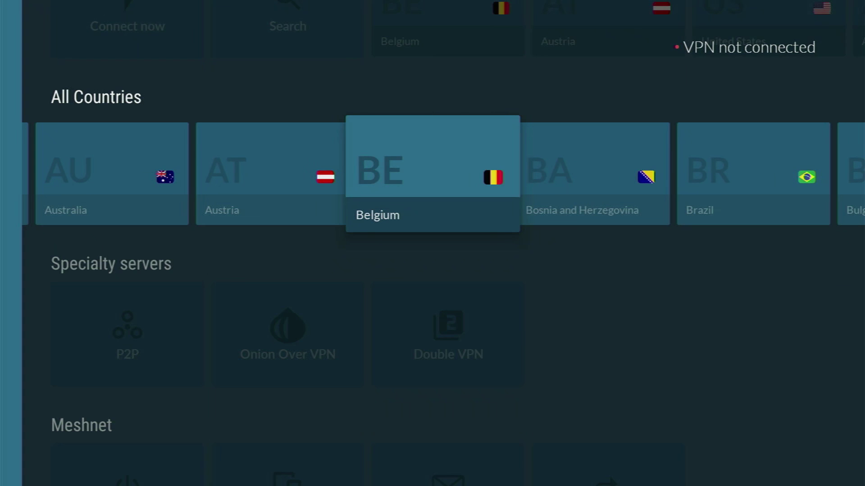
key(Return)
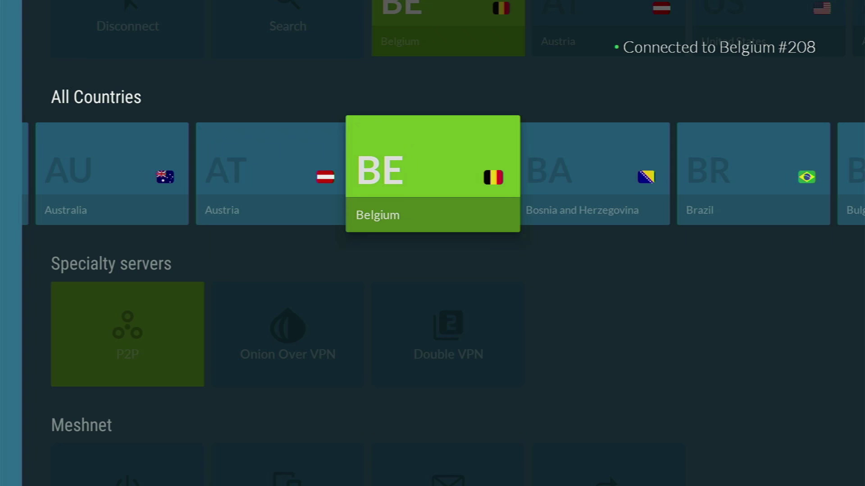
key(Right)
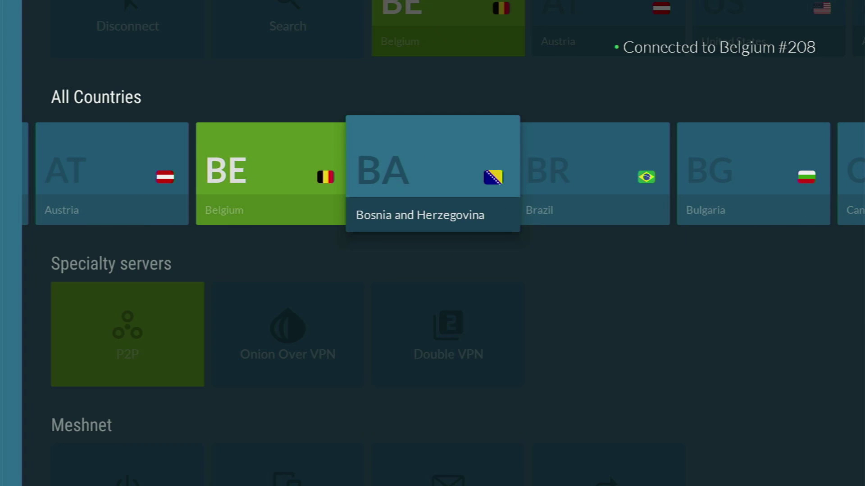
key(Right)
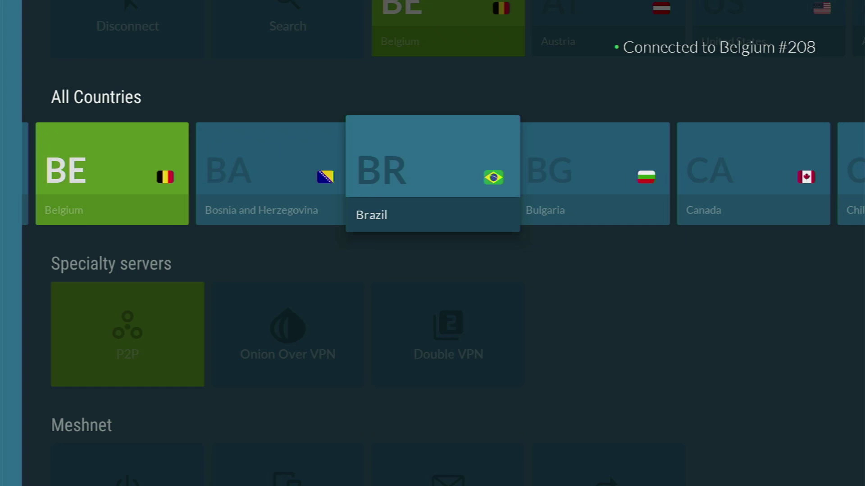
key(Right)
key(Left)
key(Left)
key(Left)
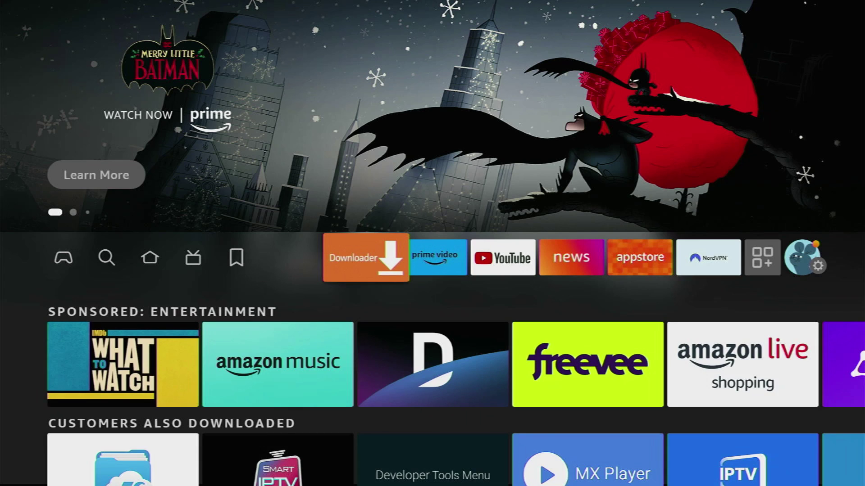
Open Downloader and enter iptvsmarters.com in its URL field with the on-screen keyboard.
key(Return)
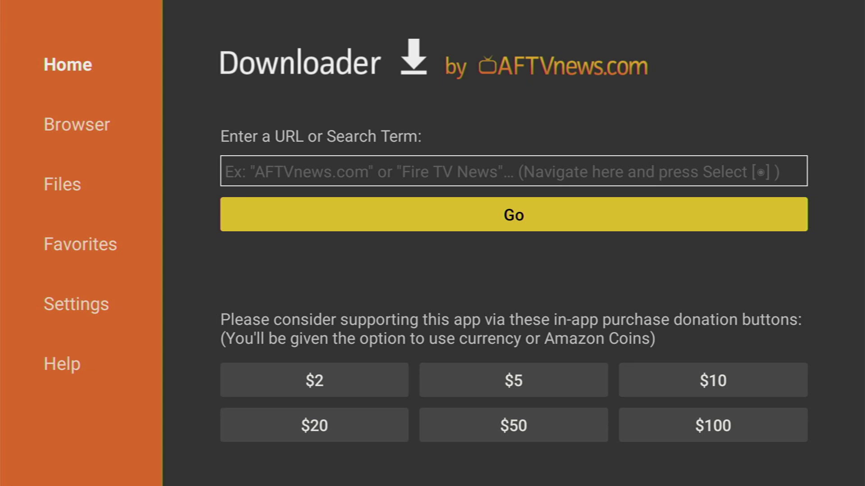
key(Down)
key(Up)
key(Up)
key(Return)
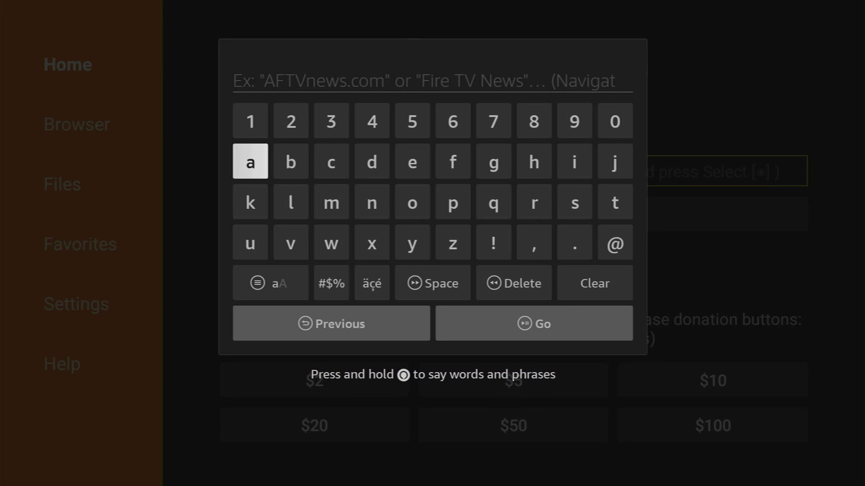
key(Right)
key(Right)
key(Right)
key(Right)
key(Right)
key(Right)
key(Right)
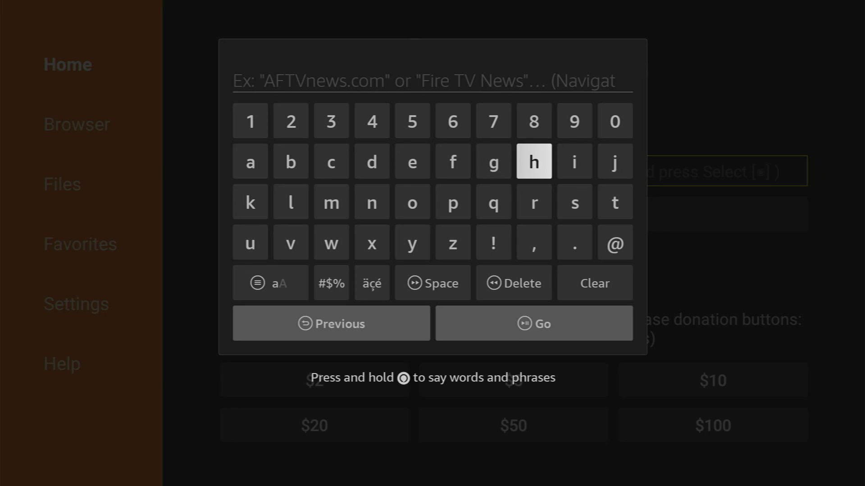
key(Right)
key(Return)
key(Down)
key(Left)
key(Left)
key(Left)
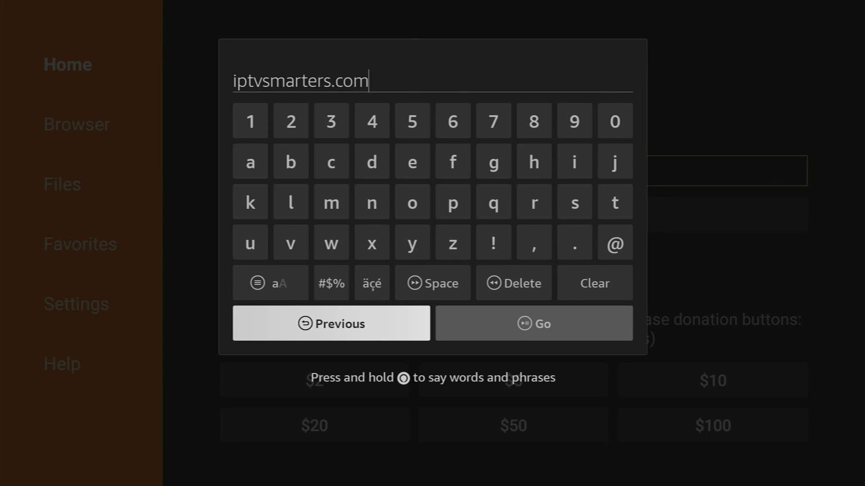
key(Right)
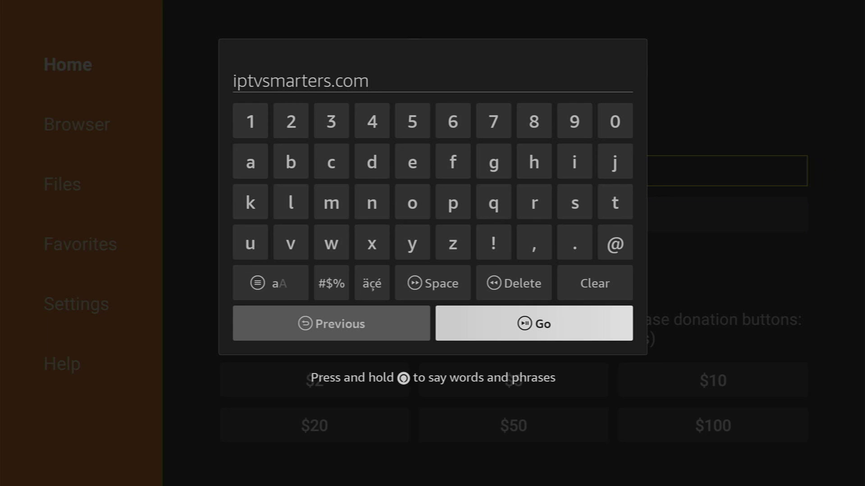
Load iptvsmarters.com and scroll down to the version 4.0 .APK FILE download link.
key(Return)
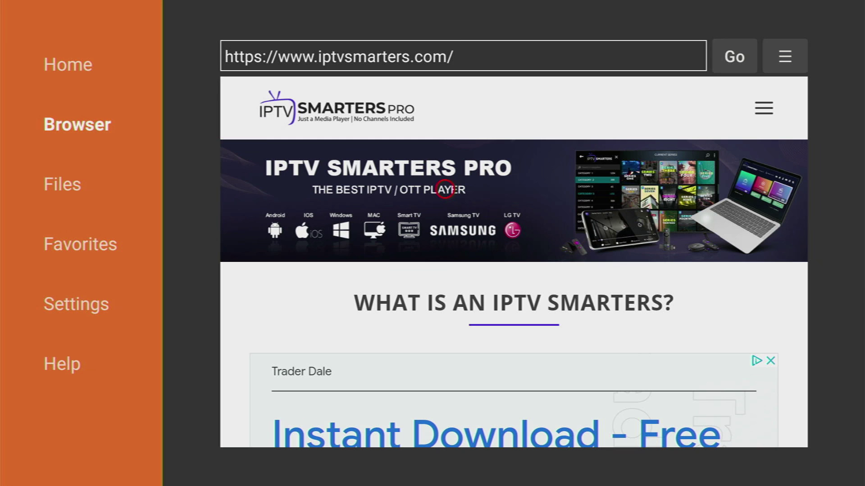
key(Down)
key(Down)
key(Down)
key(Down)
key(Down)
key(Down)
key(Down)
key(Down)
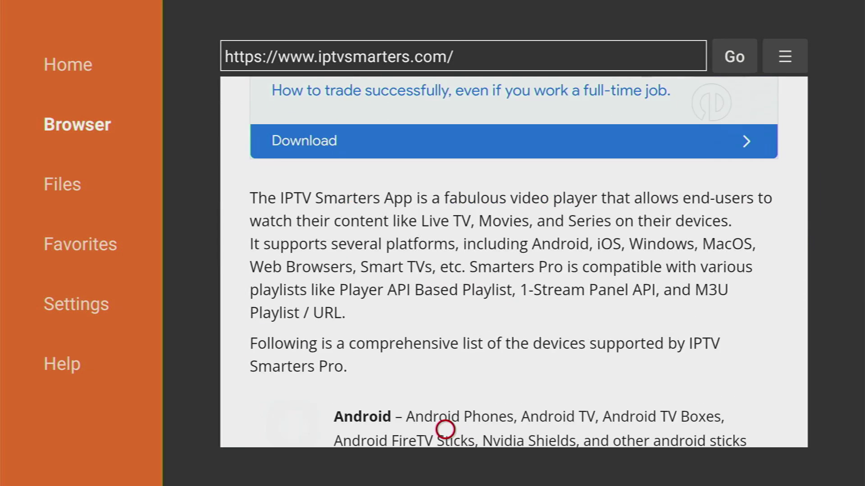
key(Down)
key(Down)
key(Down)
key(Down)
key(Down)
key(Down)
key(Down)
key(Down)
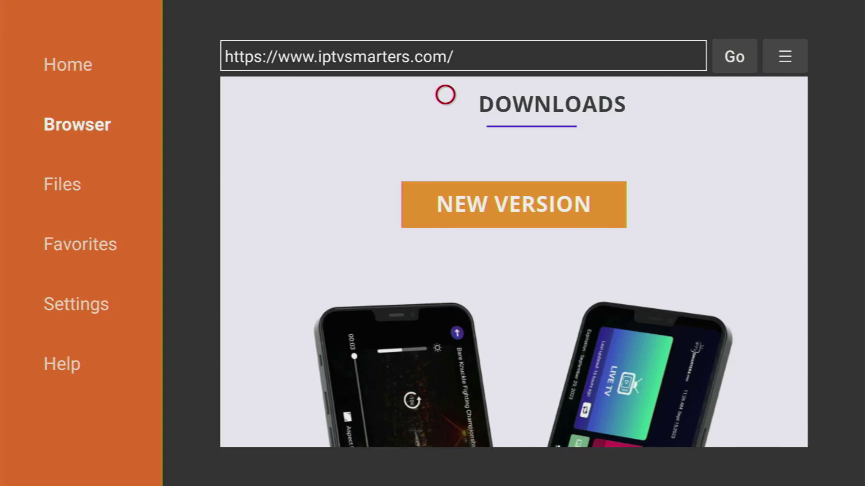
key(Up)
key(Down)
key(Down)
key(Down)
key(Down)
key(Down)
key(Down)
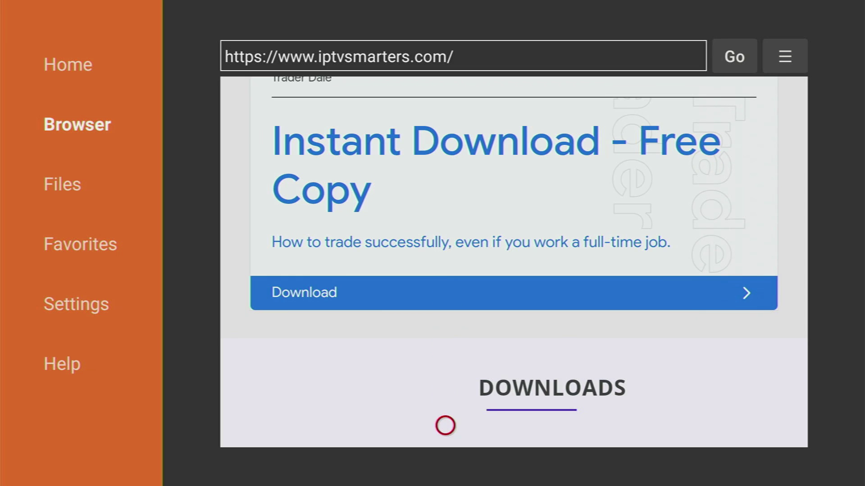
key(Down)
key(Down)
key(Down)
key(Down)
key(Down)
key(Down)
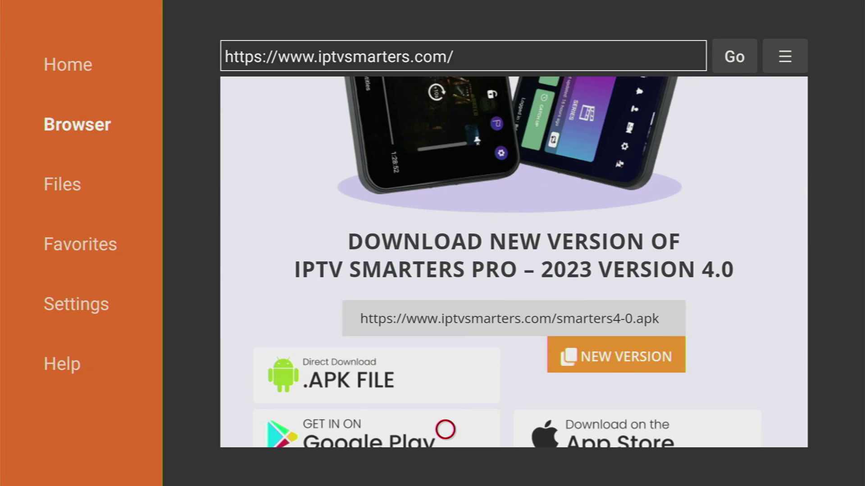
key(Down)
key(Down)
key(Down)
key(Up)
key(Up)
key(Up)
key(Up)
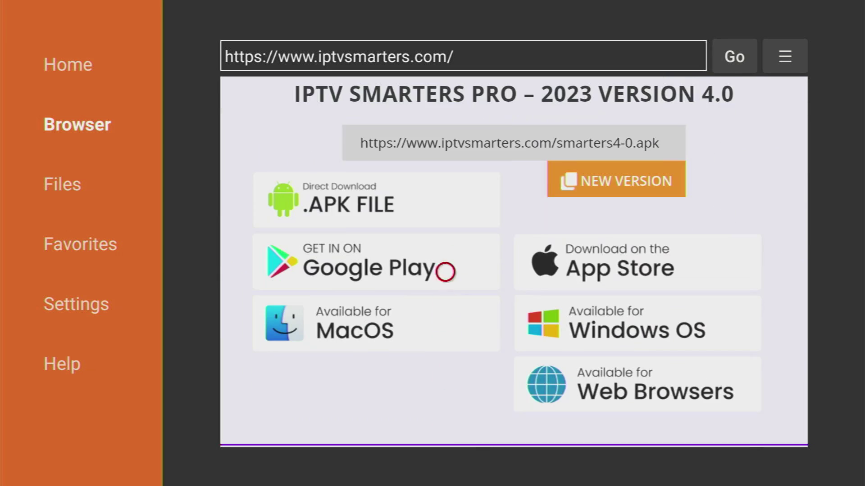
key(Left)
key(Left)
key(Left)
key(Down)
key(Right)
key(Right)
key(Right)
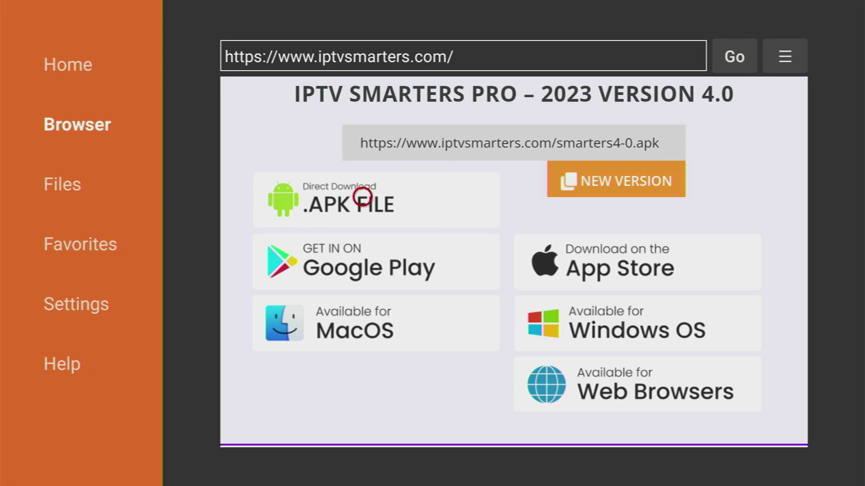
Download the version 4.0 APK and install IPTV Smarters Pro.
click(362, 197)
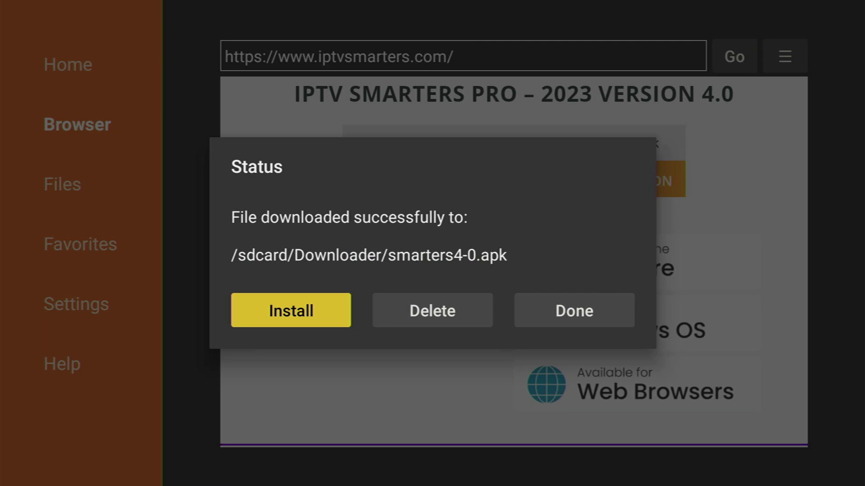
key(Return)
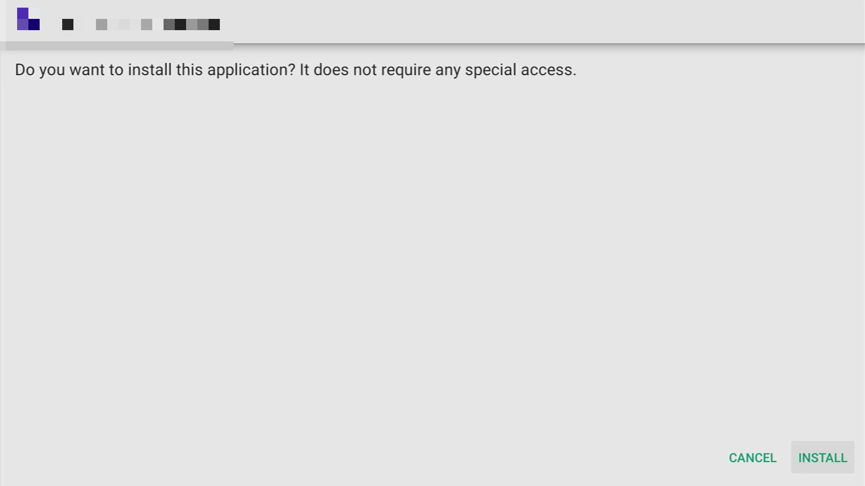
key(Return)
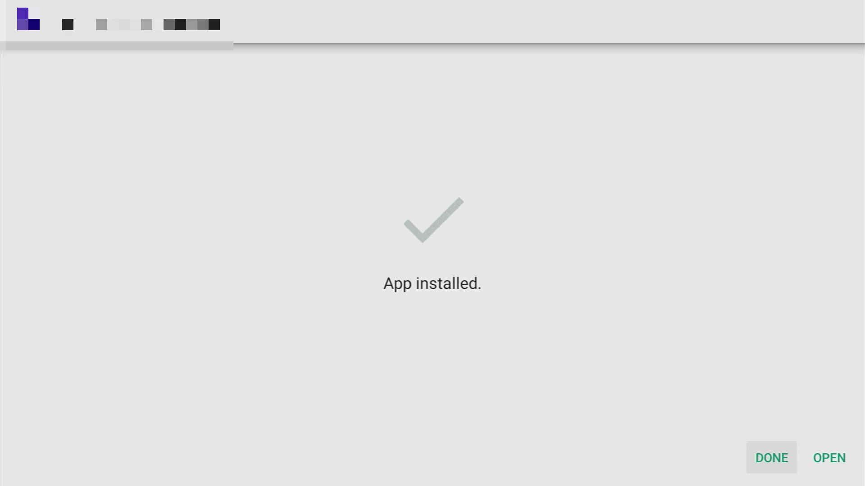
key(Return)
Delete the downloaded smarters4-0.apk file.
key(Right)
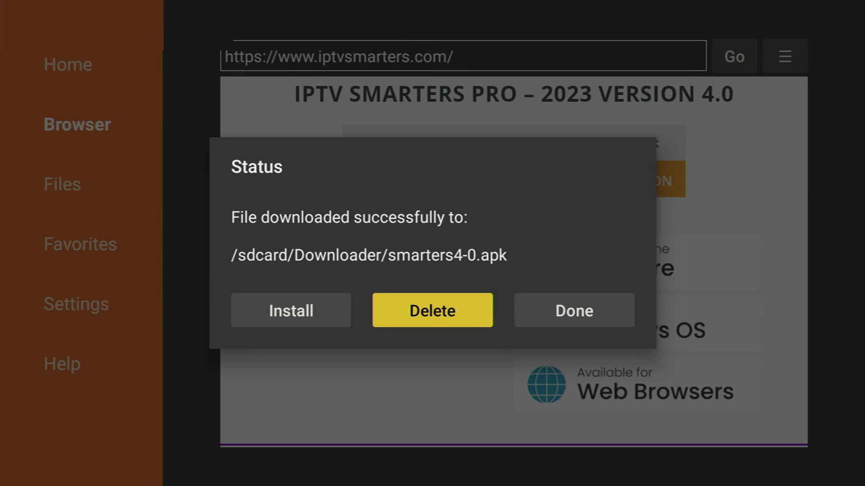
key(Return)
key(Left)
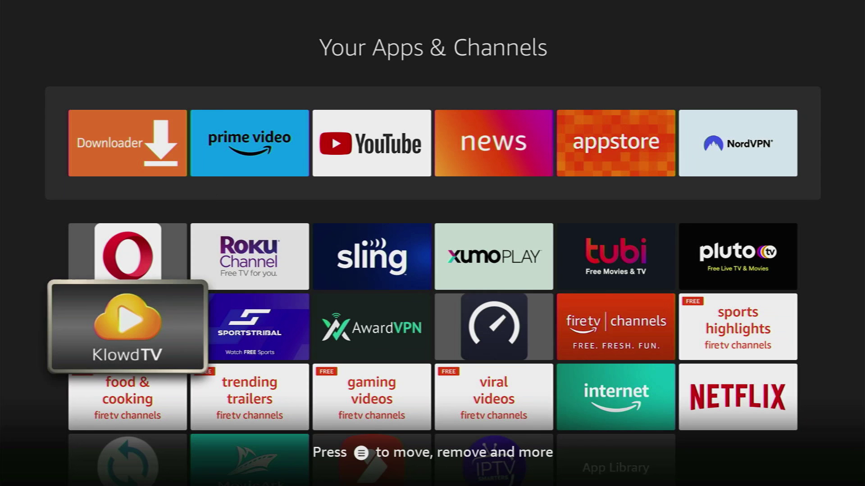
key(Down)
Launch IPTV Smarters, save TV as the device type and accept the License Agreement.
key(Right)
key(Right)
key(Right)
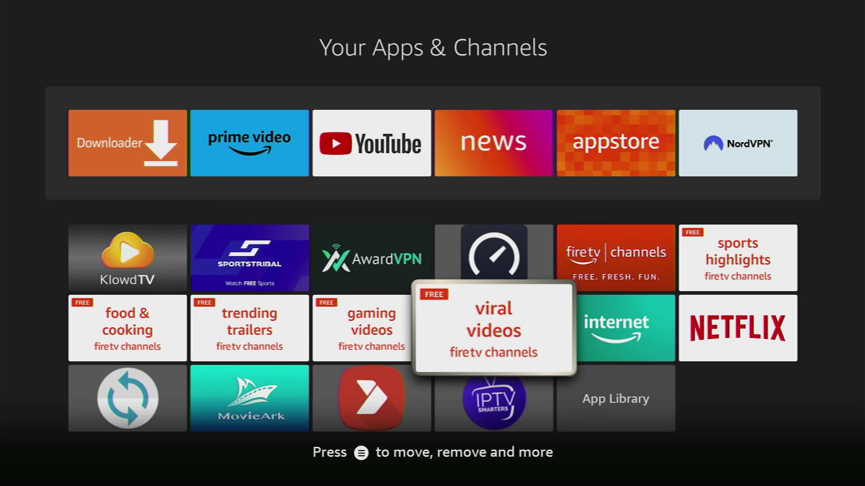
key(Down)
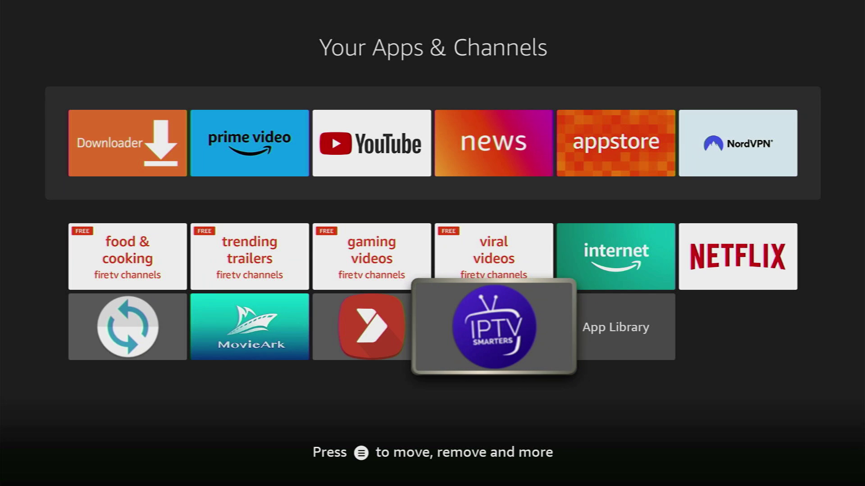
key(Return)
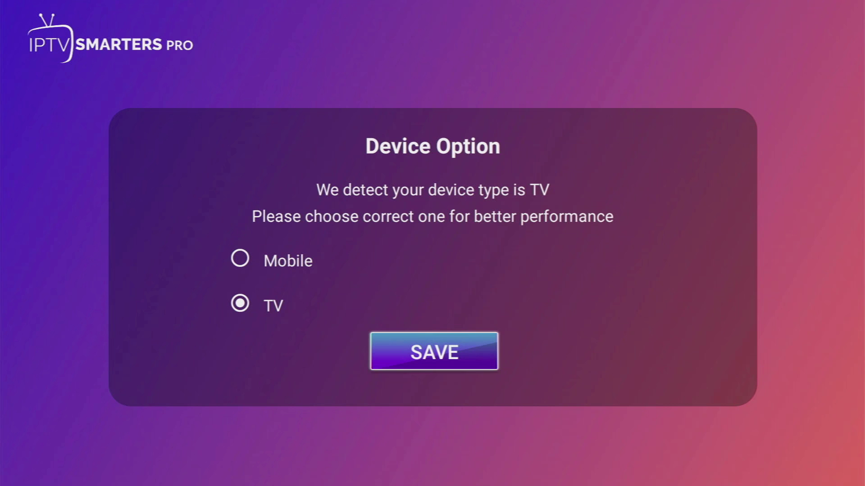
key(Up)
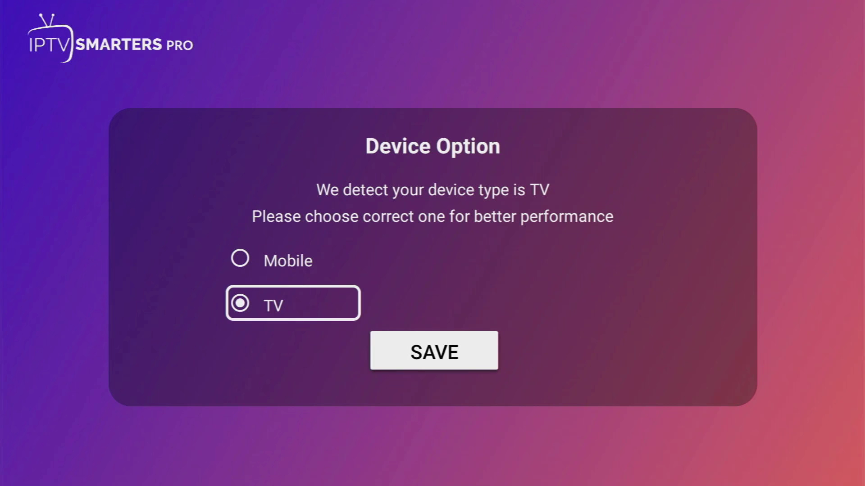
key(Down)
key(Return)
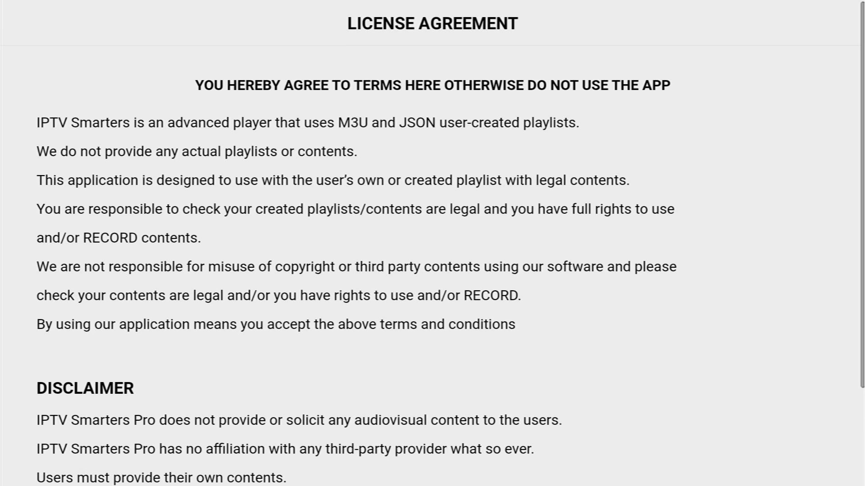
key(Return)
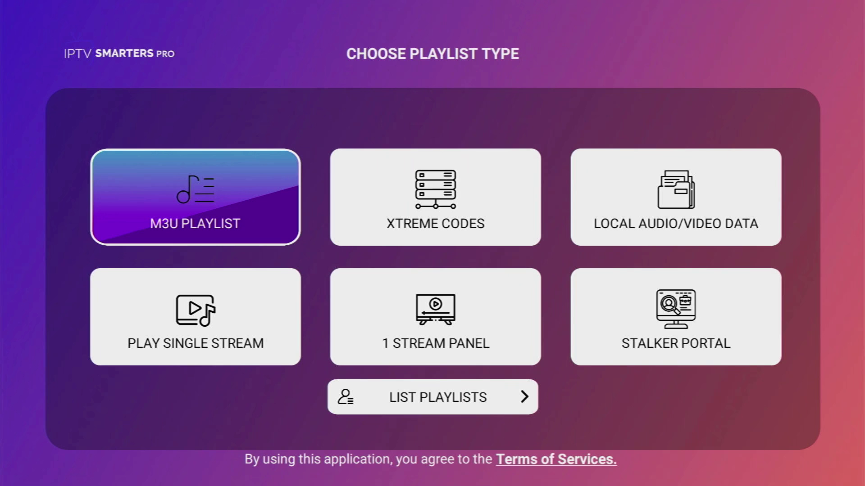
key(Right)
key(Left)
key(Return)
key(Return)
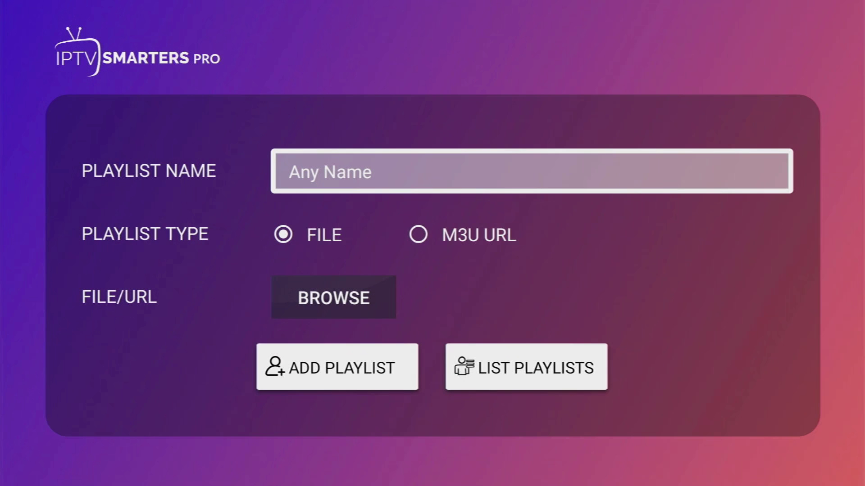
key(Down)
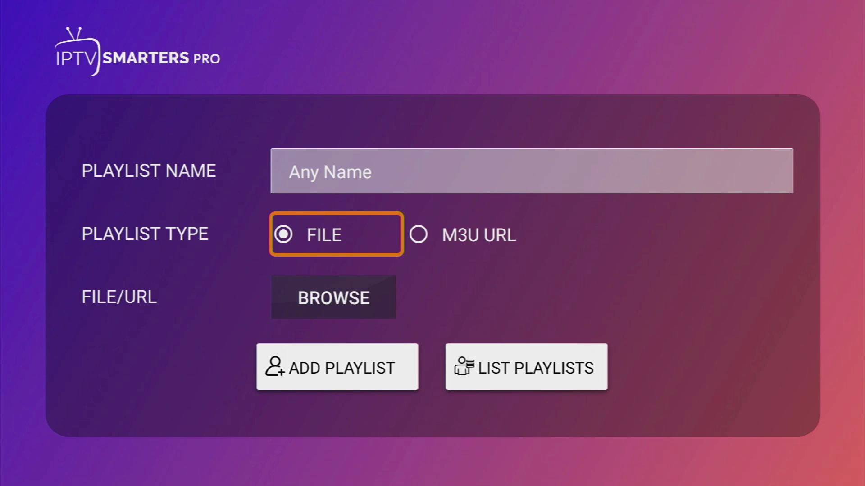
key(Right)
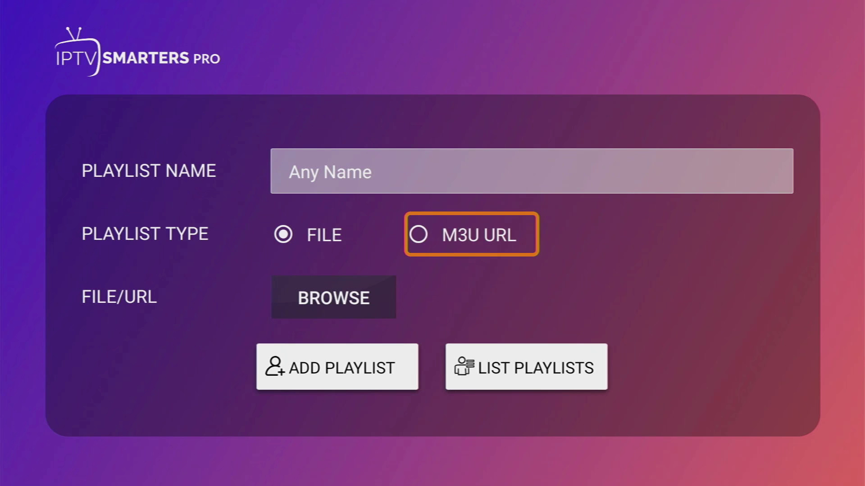
key(Return)
key(Down)
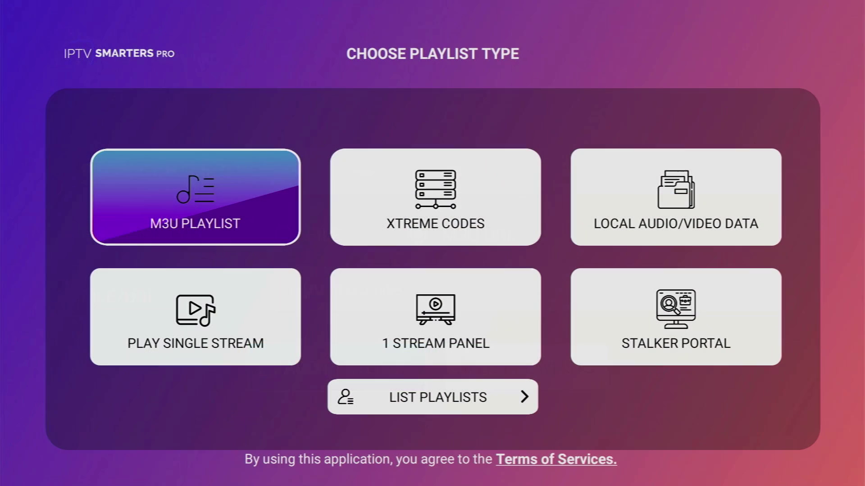
Open XTREME CODES and step through the Any Name, Username, Password and URL fields.
key(Right)
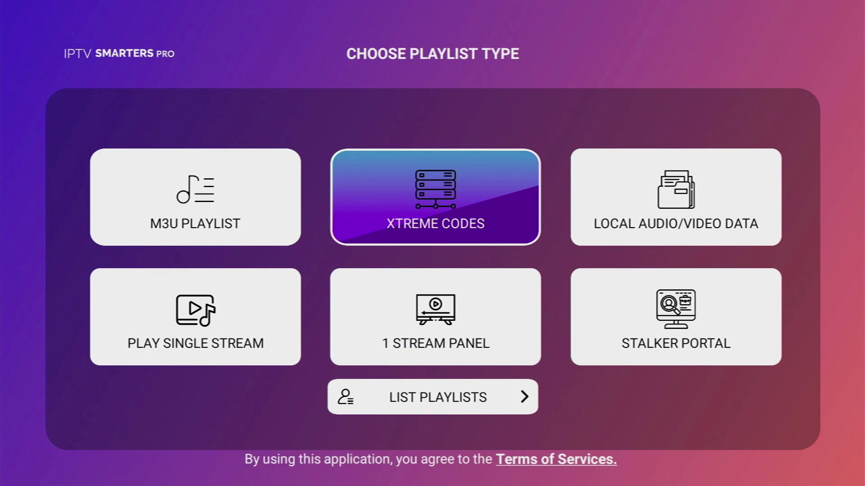
key(Return)
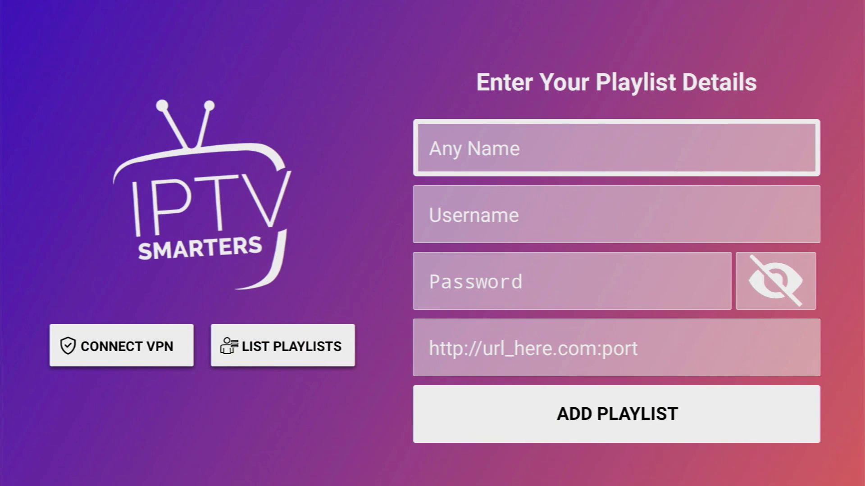
key(Down)
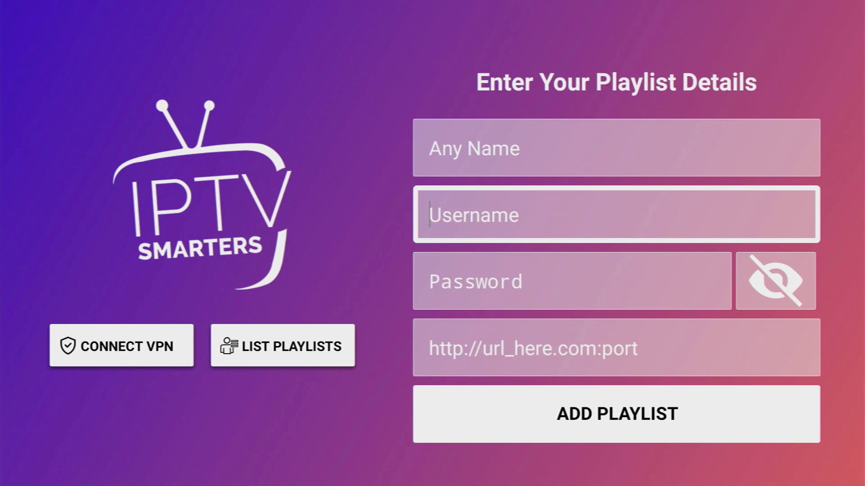
key(Down)
key(Down)
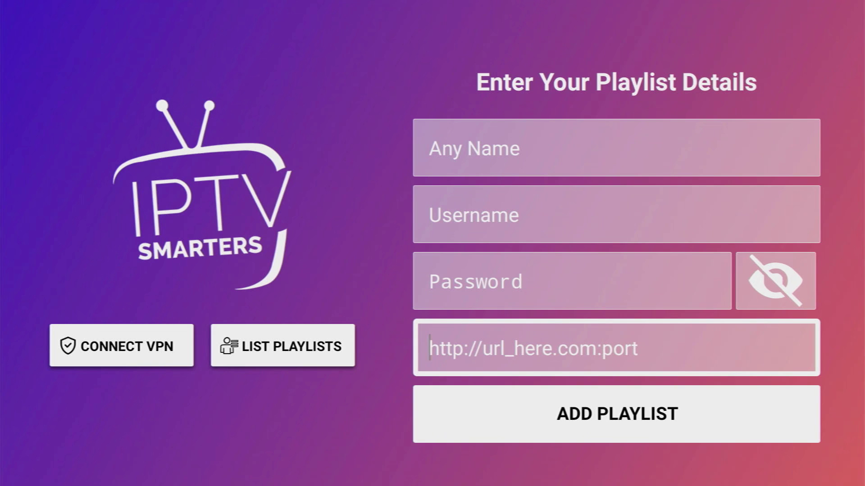
Return to Choose Playlist Type and select LIST PLAYLISTS, showing only Add Playlist.
key(Escape)
key(Down)
key(Down)
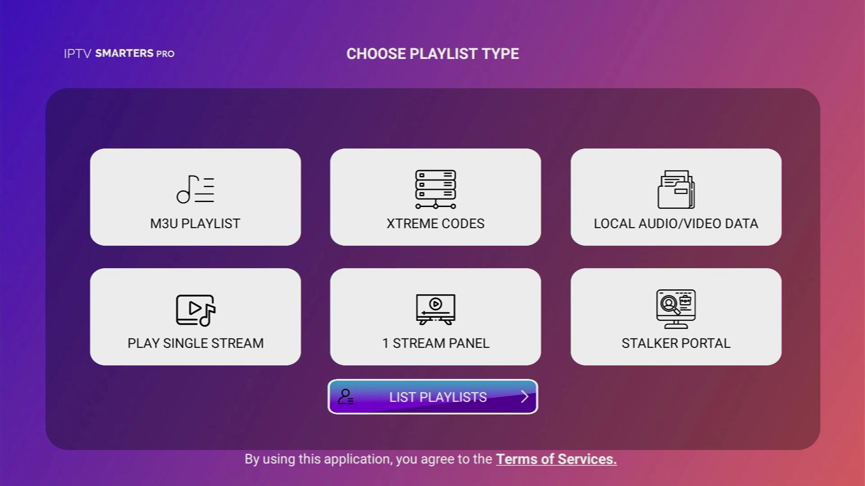
key(Return)
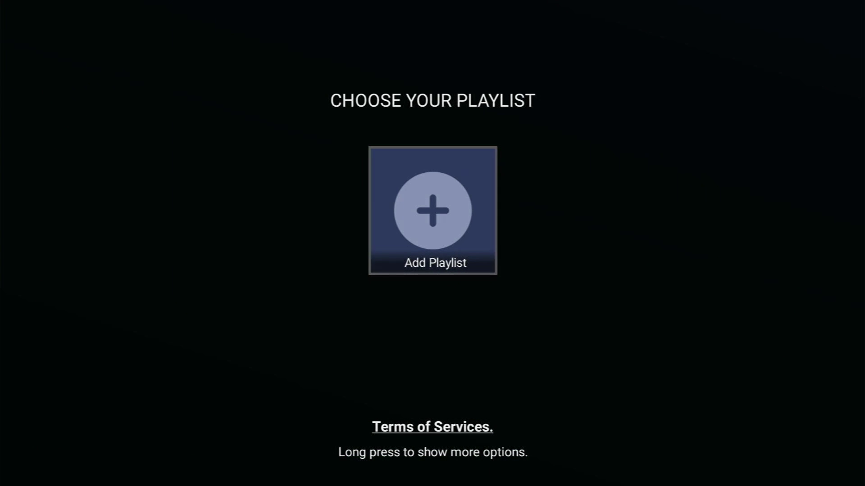